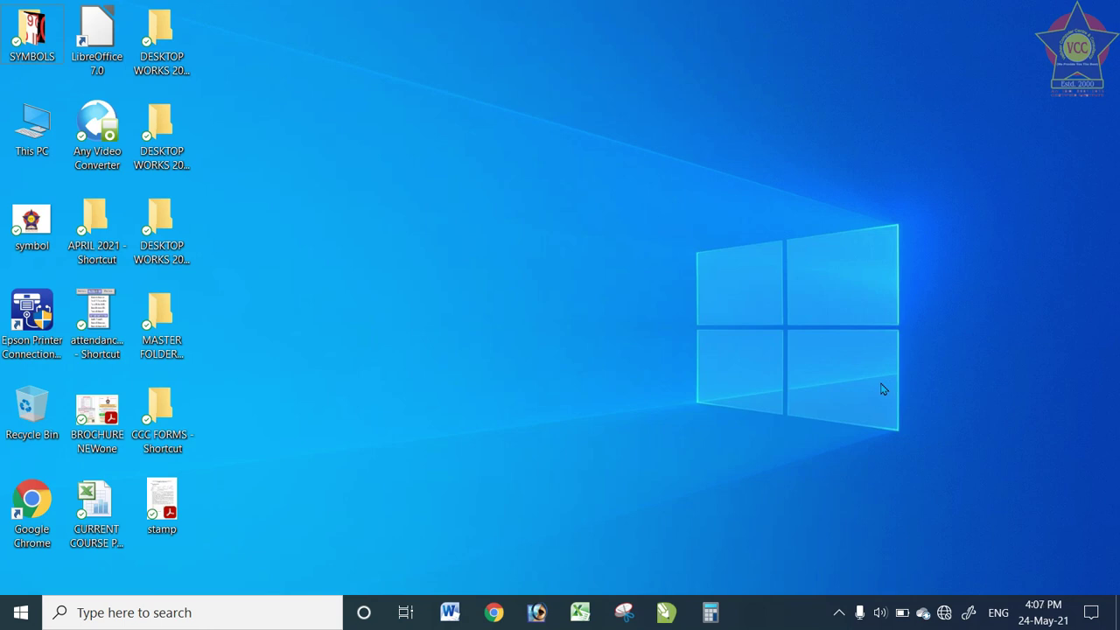
# - Open the Run dialog and replace its existing entry with WINWORD
pyautogui.press('super+r')
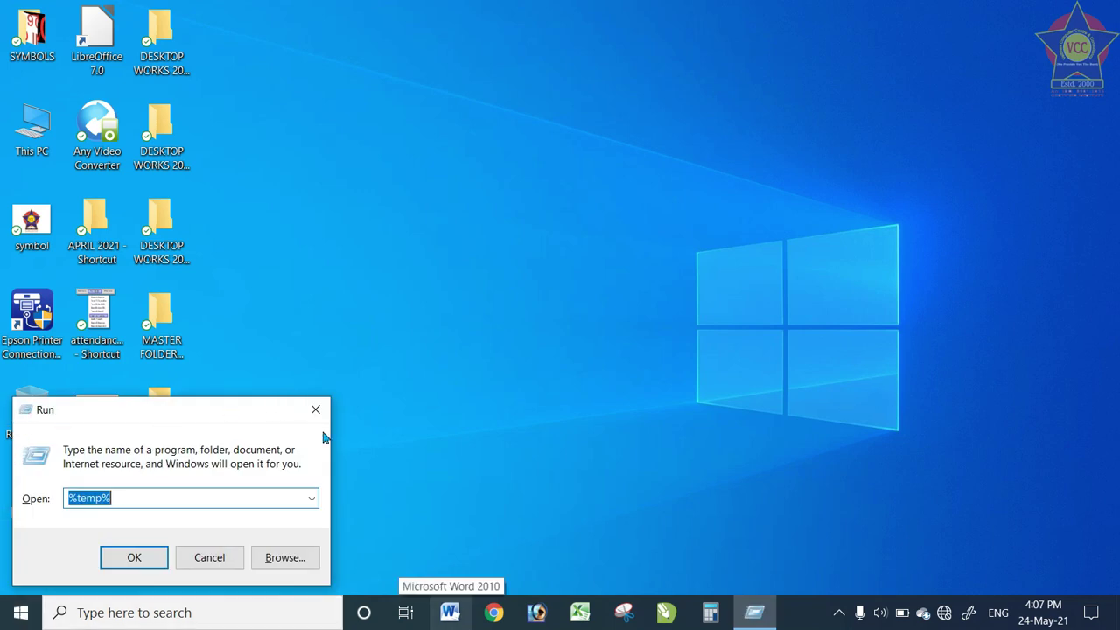
pyautogui.click(185, 497)
pyautogui.press('BackSpace')
pyautogui.press('BackSpace')
pyautogui.press('BackSpace')
pyautogui.press('BackSpace')
pyautogui.press('BackSpace')
pyautogui.press('BackSpace')
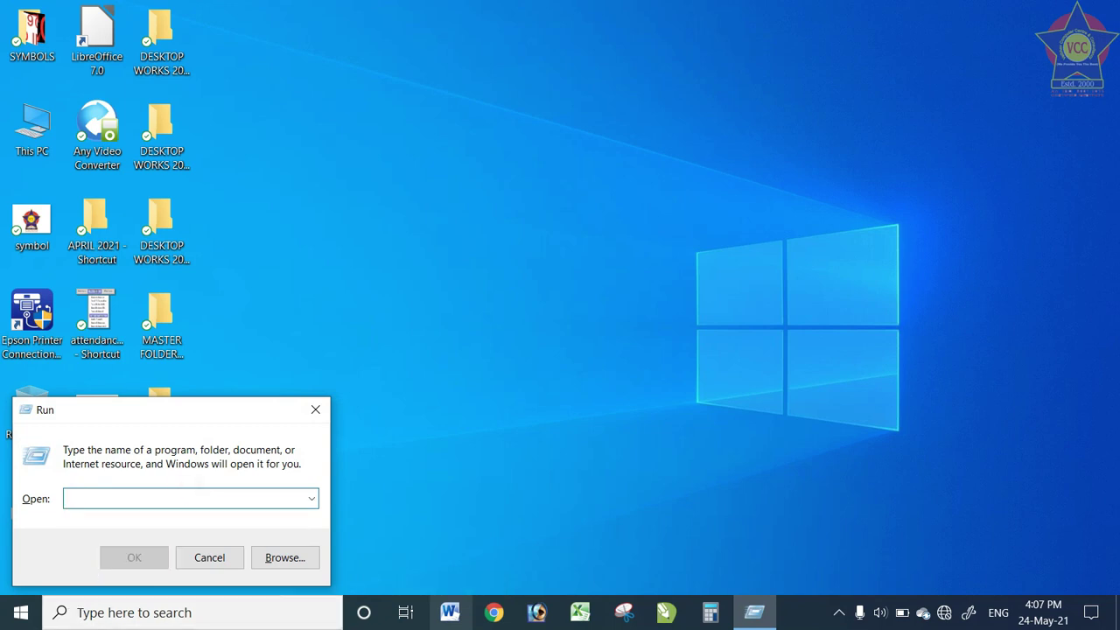
pyautogui.write('WINWORD')
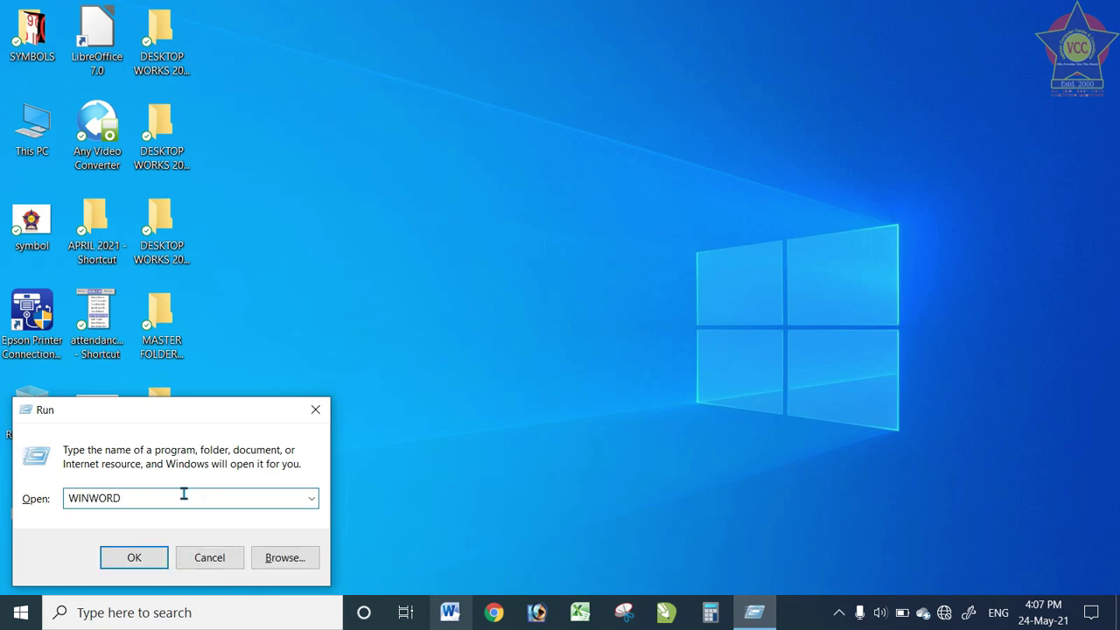
# - Replace the program name in the Run dialog with EXCEL
pyautogui.press('BackSpace')
pyautogui.press('BackSpace')
pyautogui.press('BackSpace')
pyautogui.press('BackSpace')
pyautogui.press('BackSpace')
pyautogui.press('BackSpace')
pyautogui.press('BackSpace')
pyautogui.write('EXCEL')
# - Change the program name in the Run dialog to POWERPNT and run it
pyautogui.press('BackSpace')
pyautogui.press('BackSpace')
pyautogui.press('BackSpace')
pyautogui.press('BackSpace')
pyautogui.press('BackSpace')
pyautogui.write('POWERP')
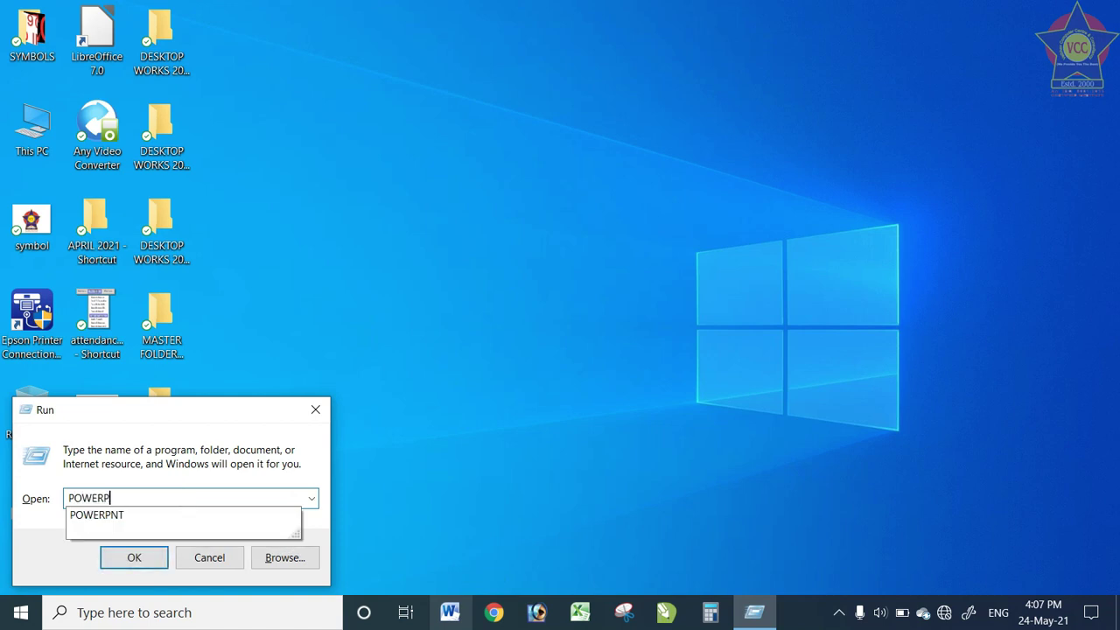
pyautogui.write('NT')
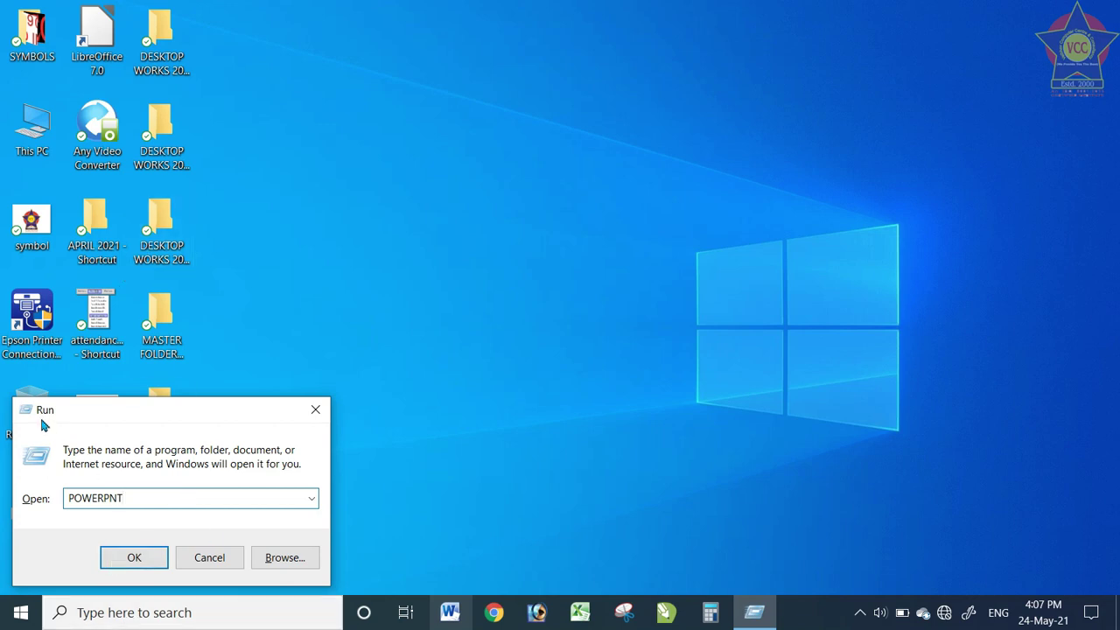
pyautogui.press('Return')
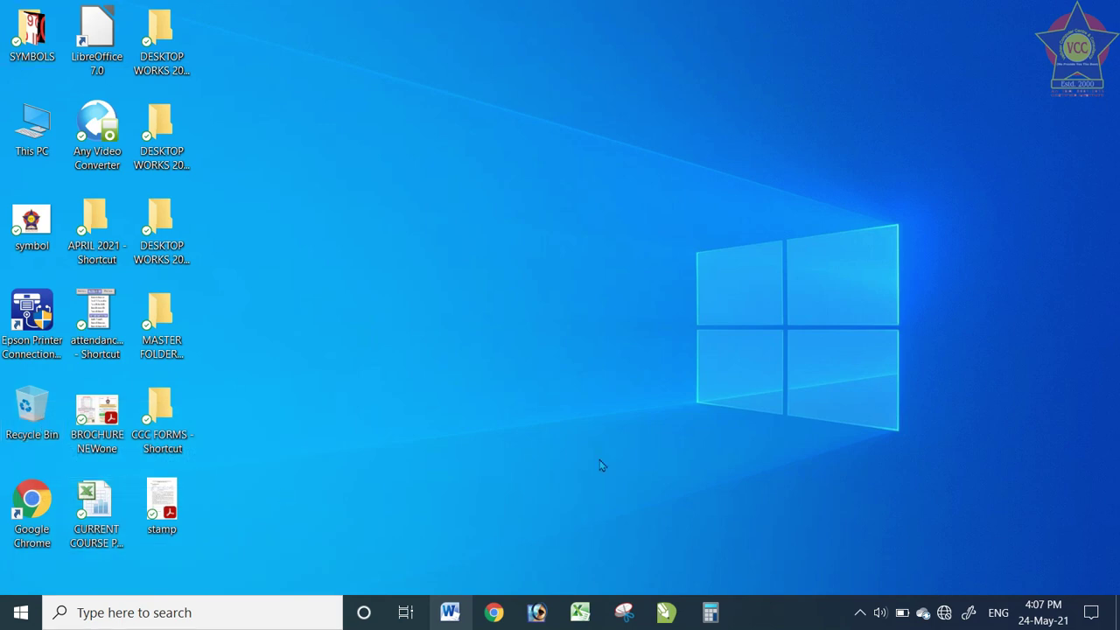
# - Open File Explorer, view the folders and drives under This PC, and close the window
pyautogui.press('super+e')
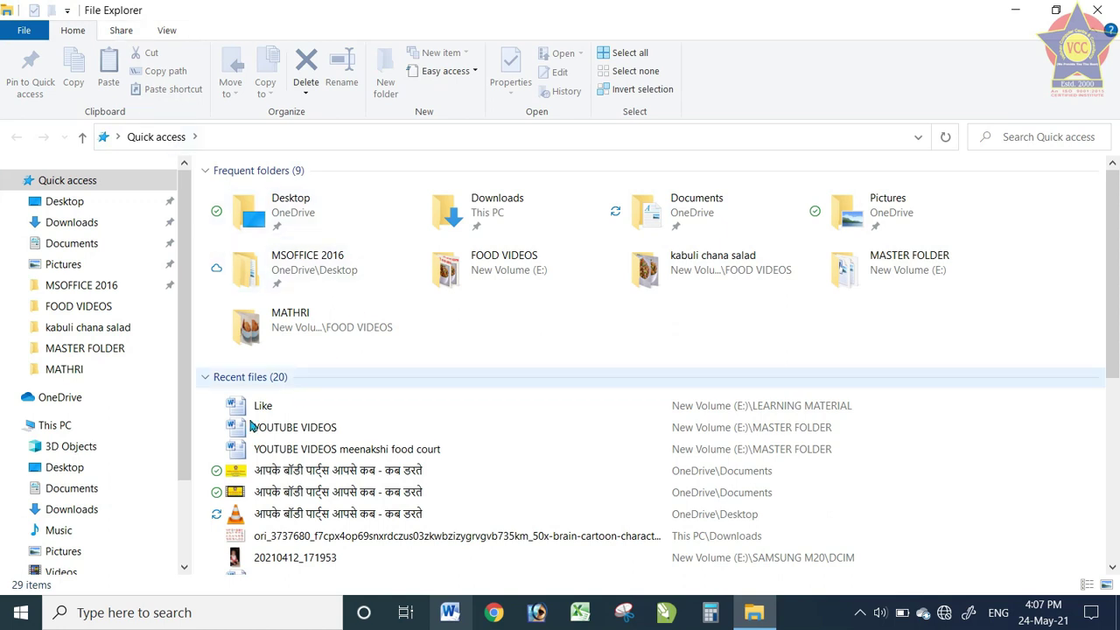
pyautogui.click(91, 432)
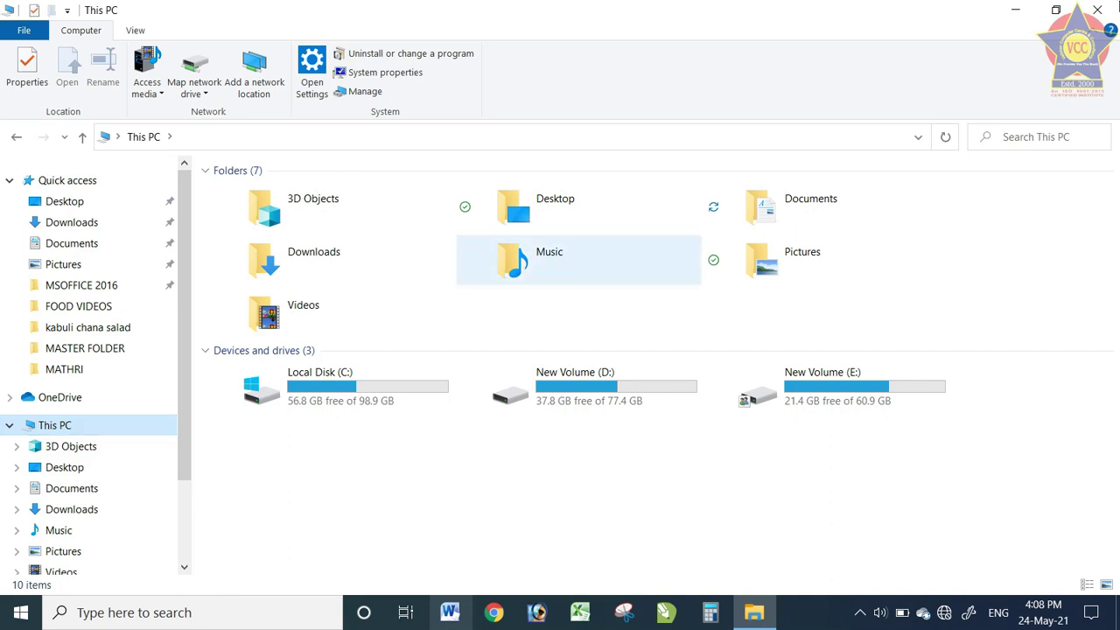
pyautogui.hotkey('alt', 'F4')
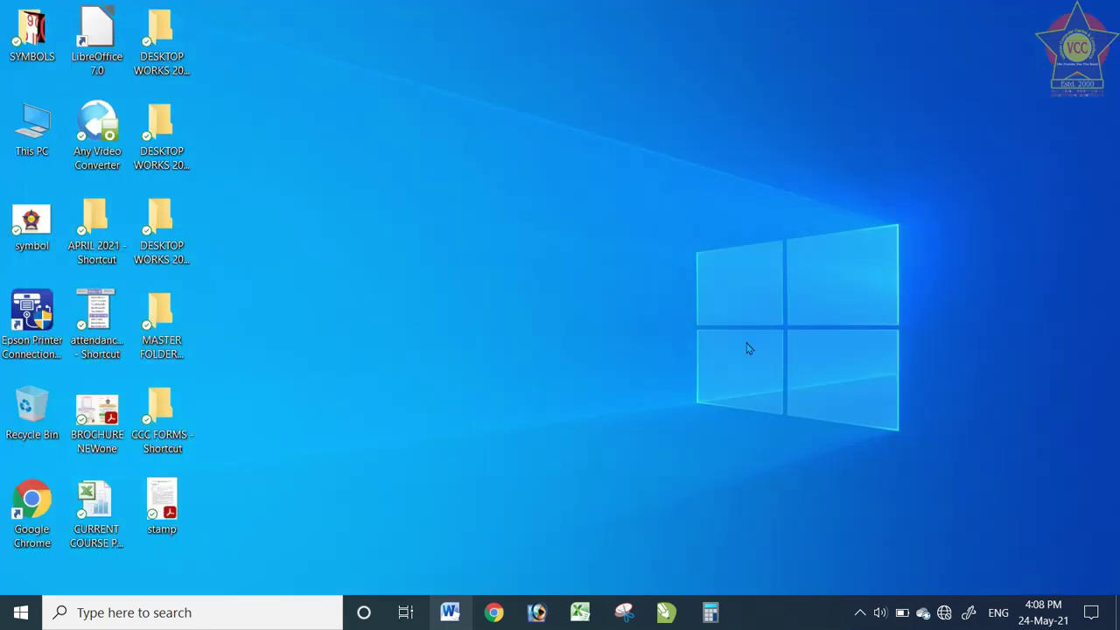
# - Move the focus along the pinned taskbar programs to Calculator, launch it, and close its window
pyautogui.press('super+t')
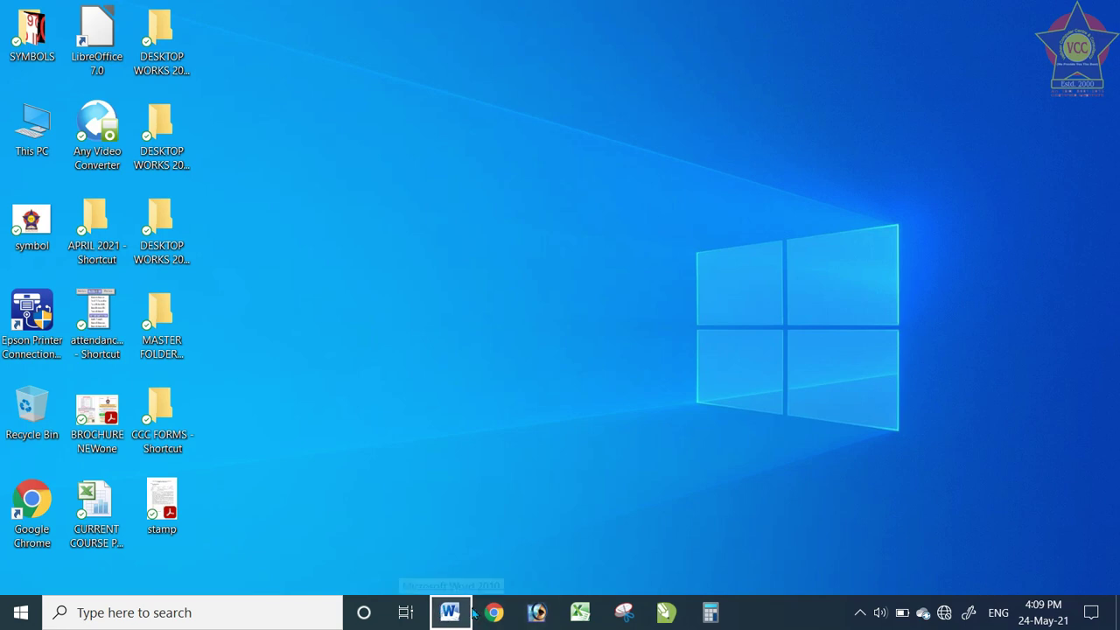
pyautogui.press('Right')
pyautogui.press('Right')
pyautogui.press('Right')
pyautogui.press('Right')
pyautogui.press('Right')
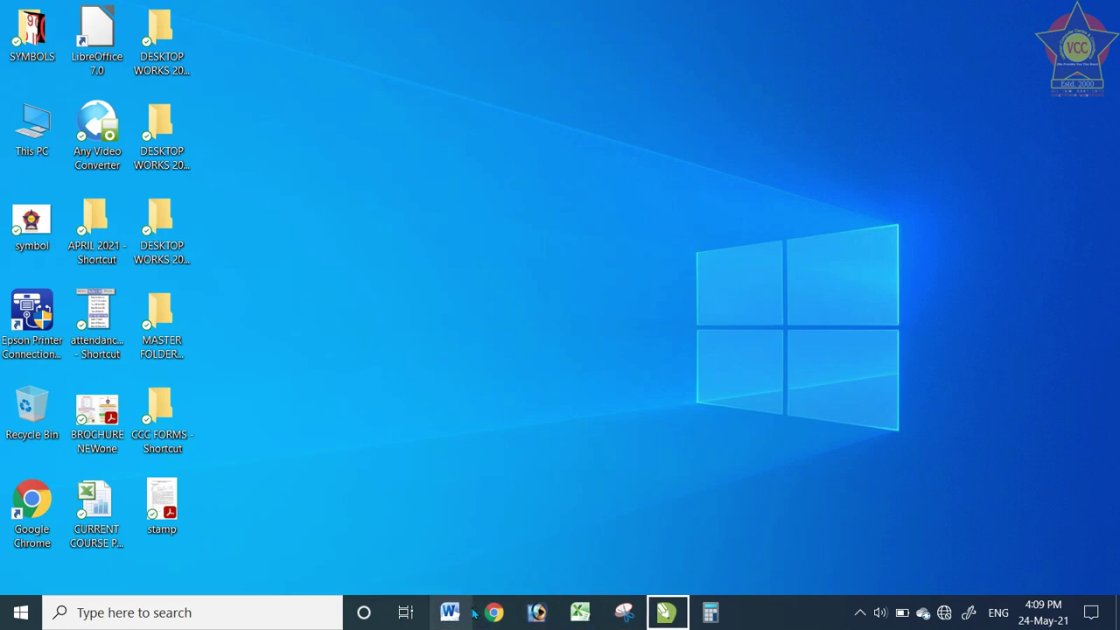
pyautogui.press('Left')
pyautogui.press('Left')
pyautogui.press('Left')
pyautogui.press('Right')
pyautogui.press('Right')
pyautogui.press('Right')
pyautogui.press('Right')
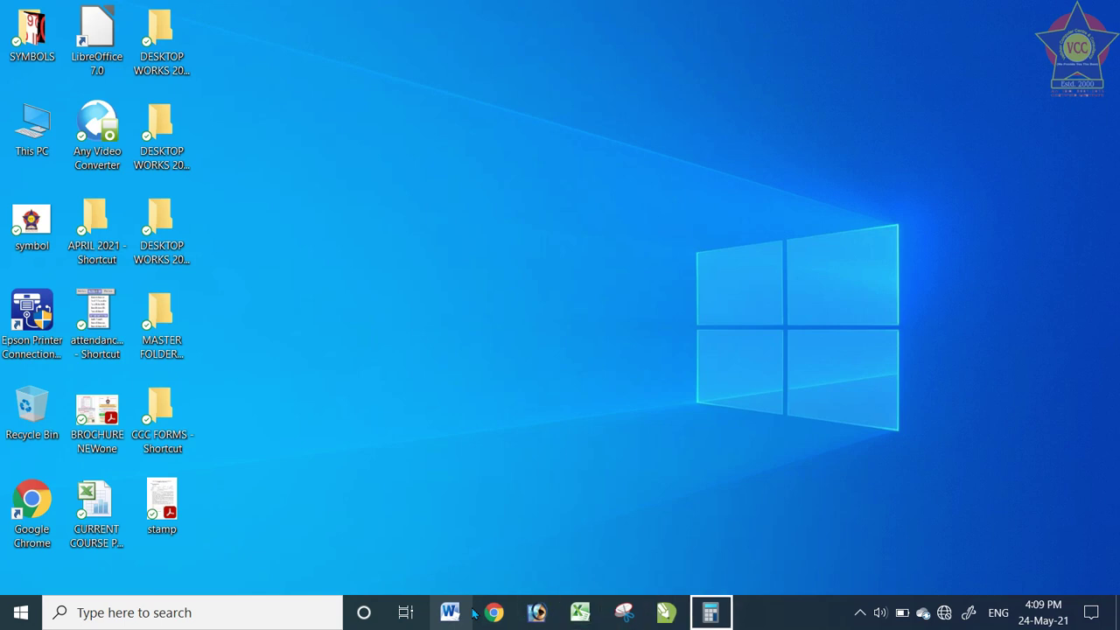
pyautogui.press('Return')
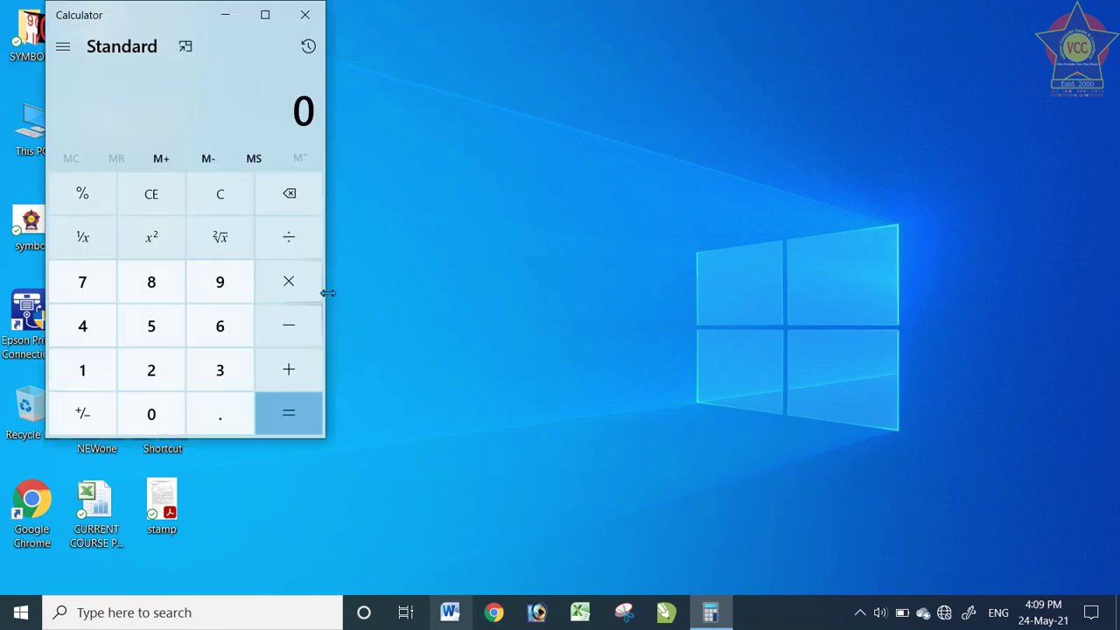
pyautogui.click(306, 15)
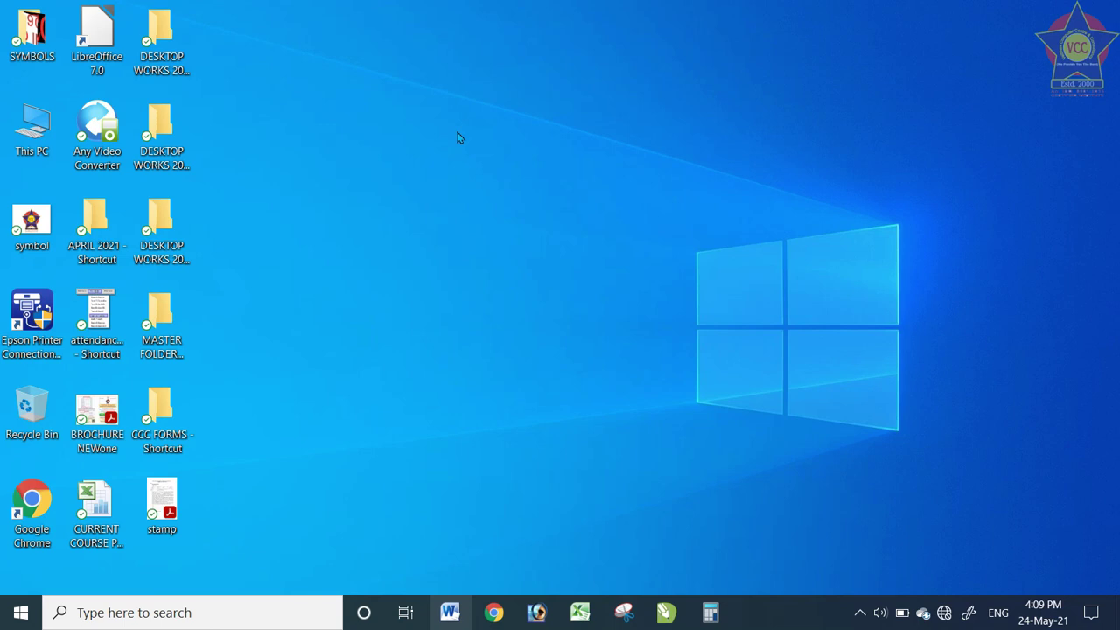
# - Move the desktop icon selection from SYMBOLS over to the third column, down to stamp, and across to the Google Chrome shortcut
pyautogui.press('Down')
pyautogui.press('Up')
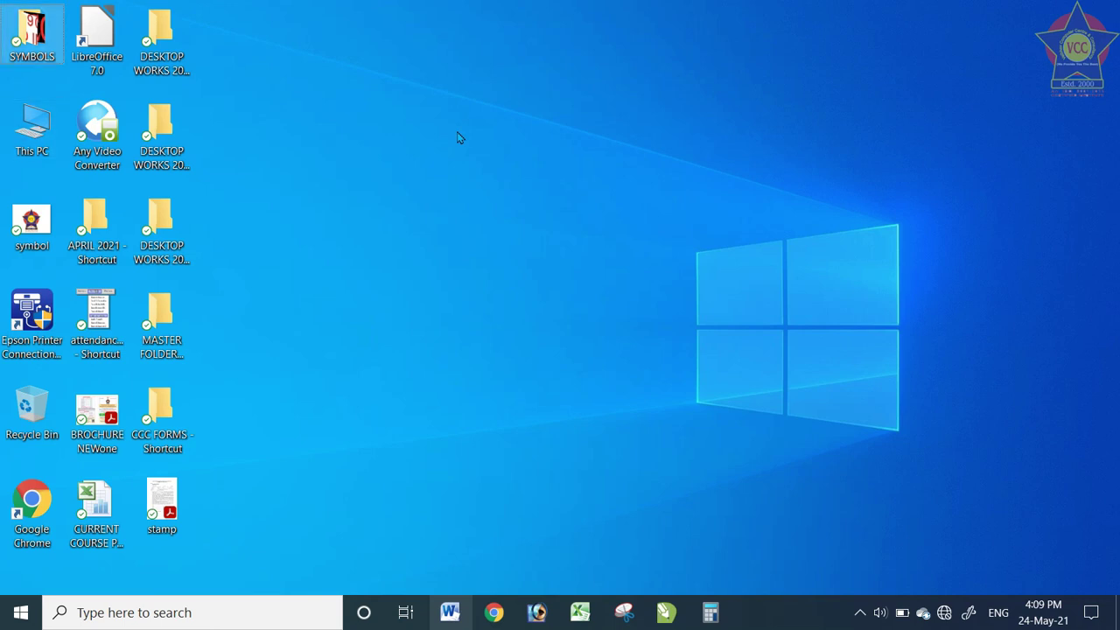
pyautogui.press('Right')
pyautogui.press('Right')
pyautogui.press('Down')
pyautogui.press('Down')
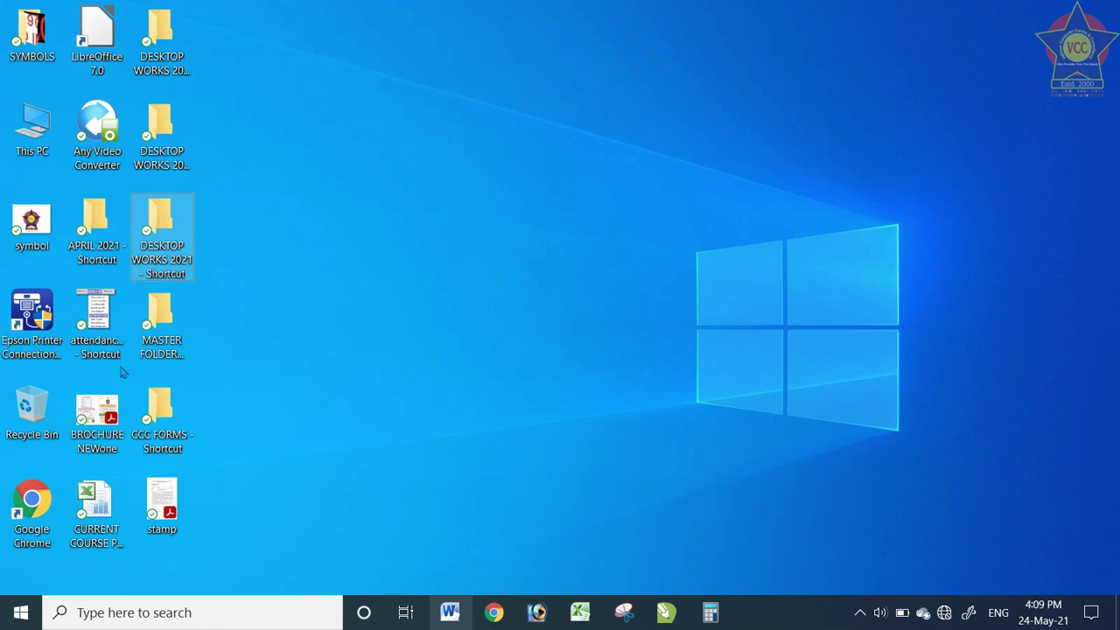
pyautogui.press('Down')
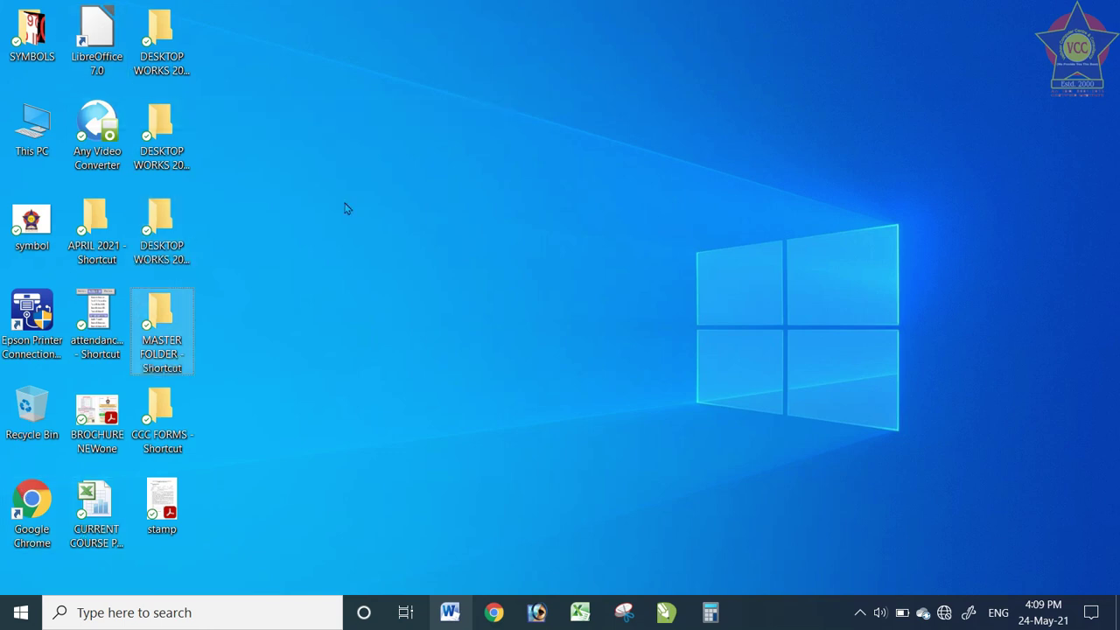
pyautogui.press('Down')
pyautogui.press('Down')
pyautogui.press('Left')
pyautogui.press('Left')
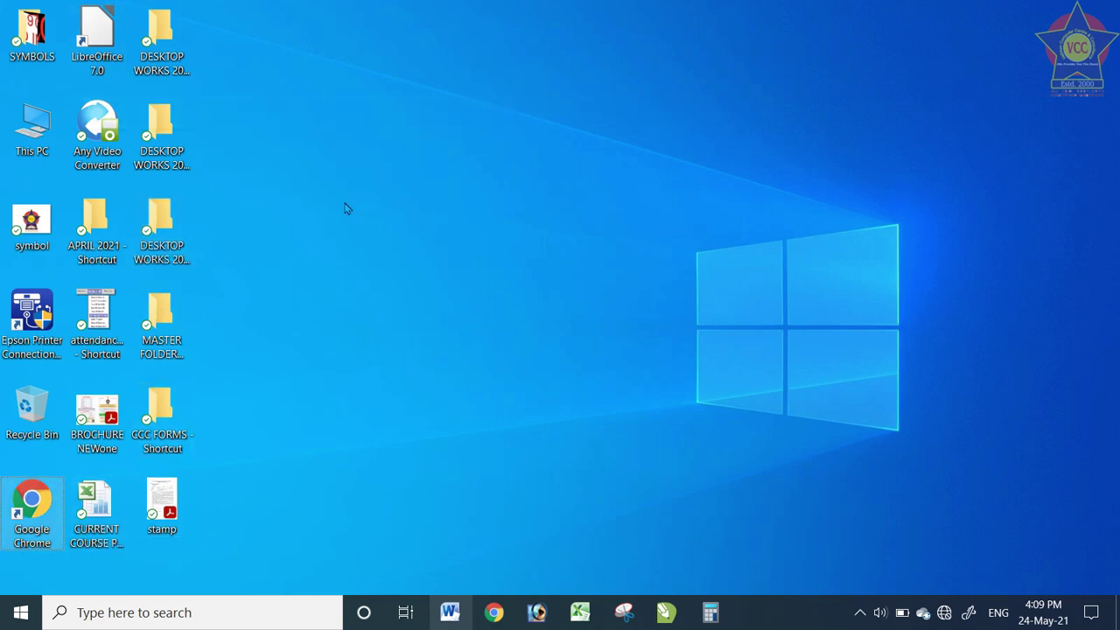